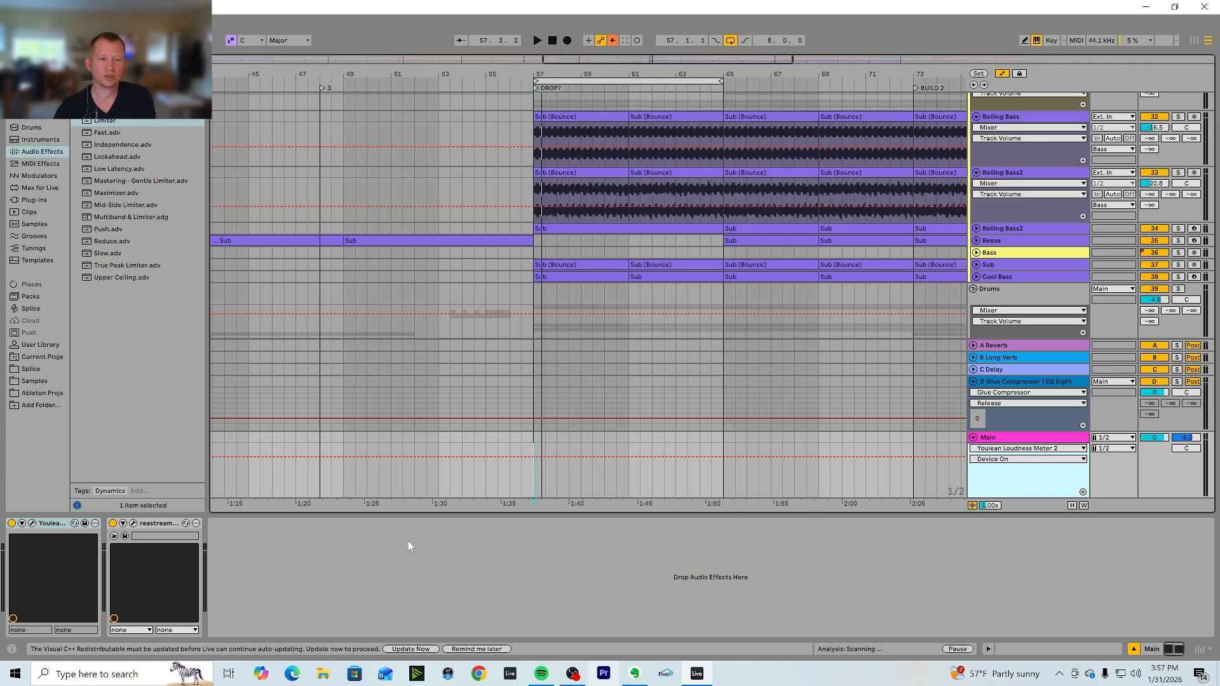
Step: Open the Youlean Loudness Meter 2 window from the Main track and reposition it to inspect its integrated loudness readout
{"action": "left_click", "coordinate": [32, 523]}
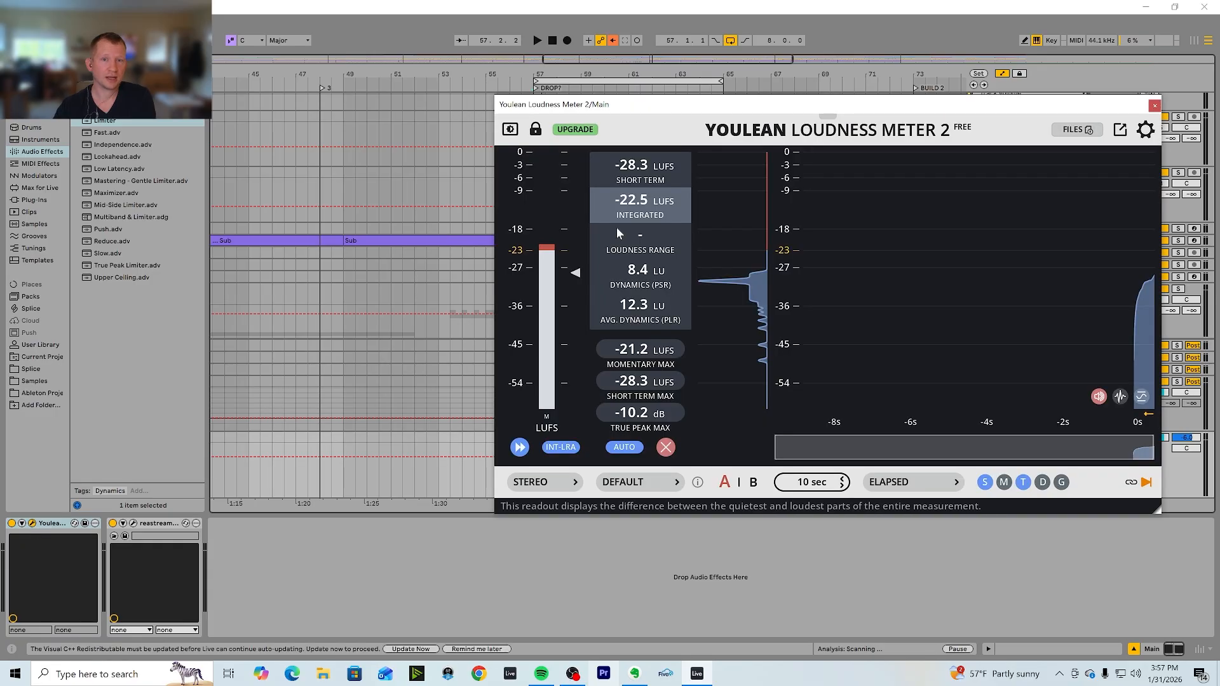
{"action": "left_click_drag", "start_coordinate": [798, 112], "coordinate": [742, 119]}
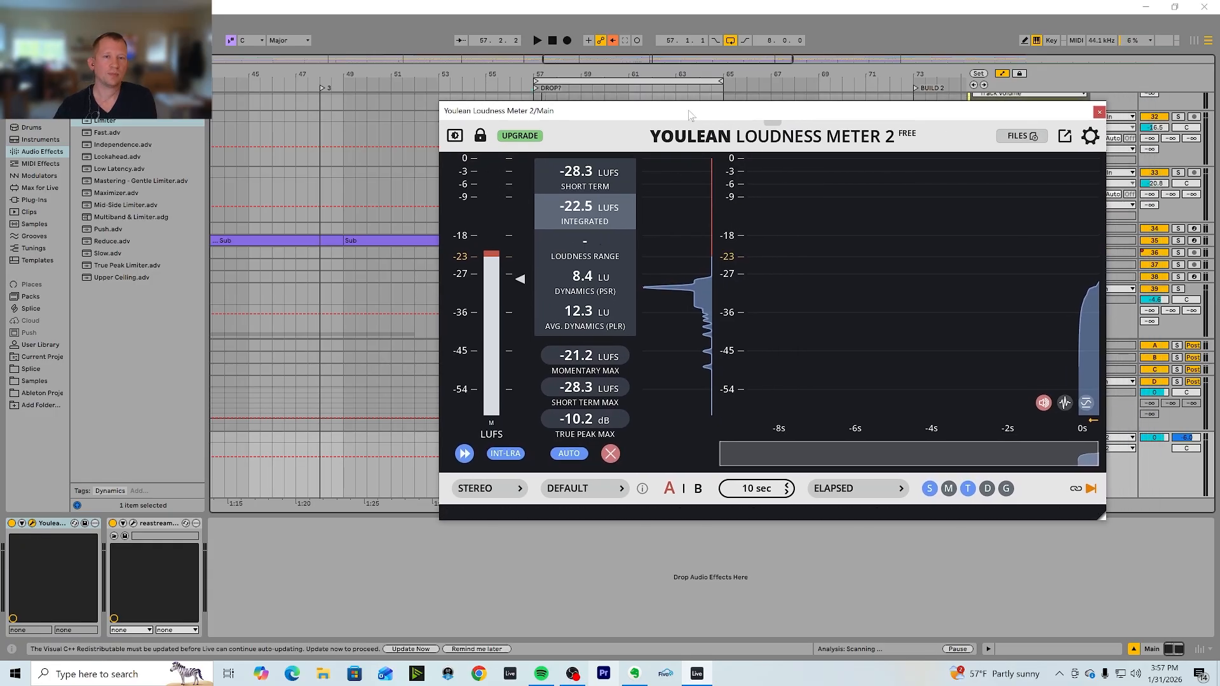
{"action": "left_click_drag", "start_coordinate": [694, 114], "coordinate": [675, 115]}
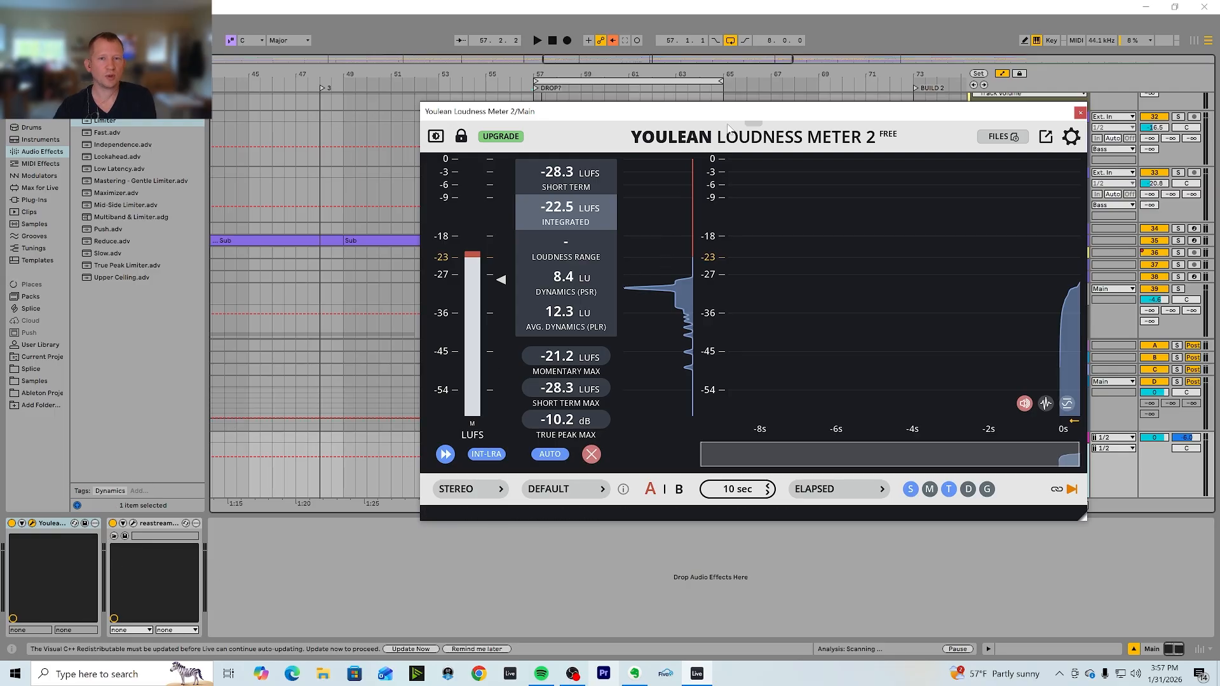
{"action": "left_click_drag", "start_coordinate": [737, 110], "coordinate": [728, 114]}
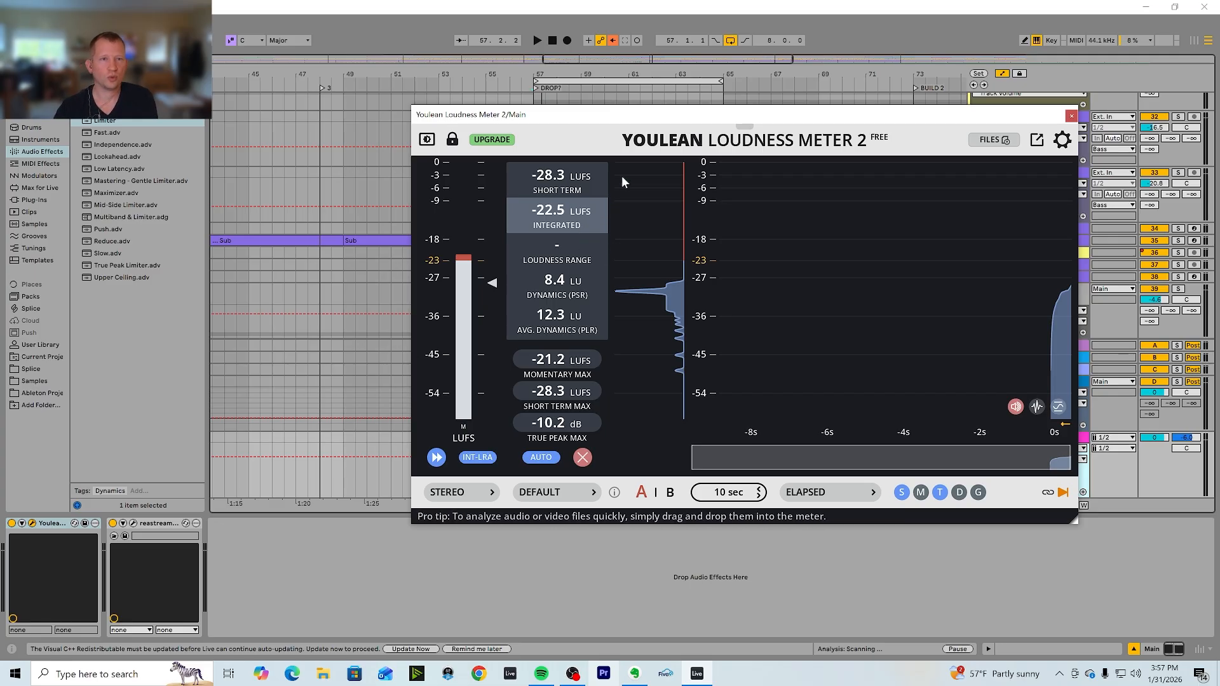
{"action": "left_click_drag", "start_coordinate": [644, 117], "coordinate": [640, 137]}
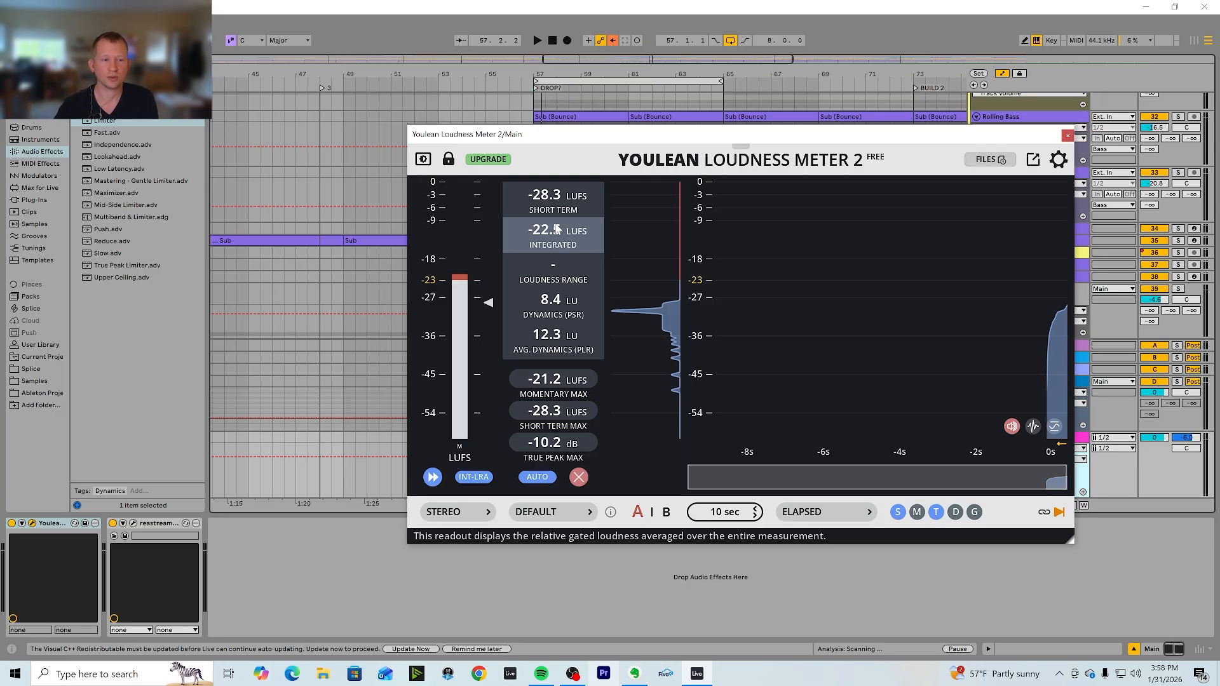
{"action": "left_click_drag", "start_coordinate": [704, 139], "coordinate": [782, 132]}
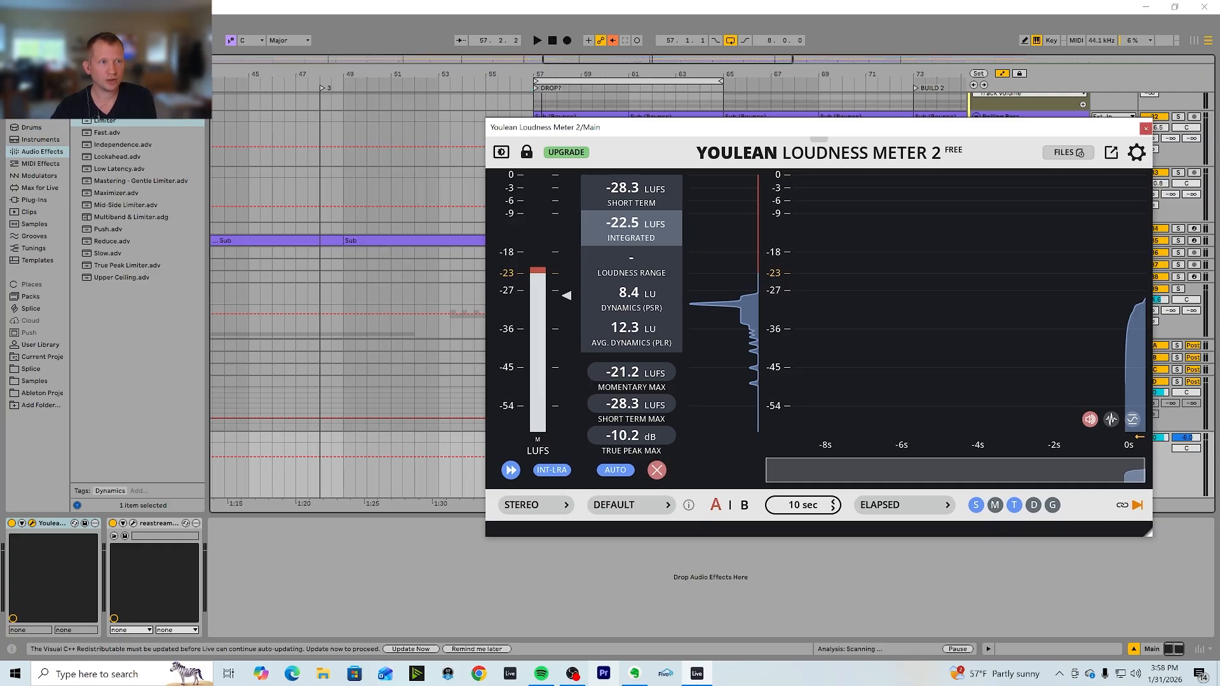
Step: Add a default Limiter at the start of the Main track's device chain and a default Saturator ahead of it
{"action": "left_click_drag", "start_coordinate": [99, 123], "coordinate": [18, 575]}
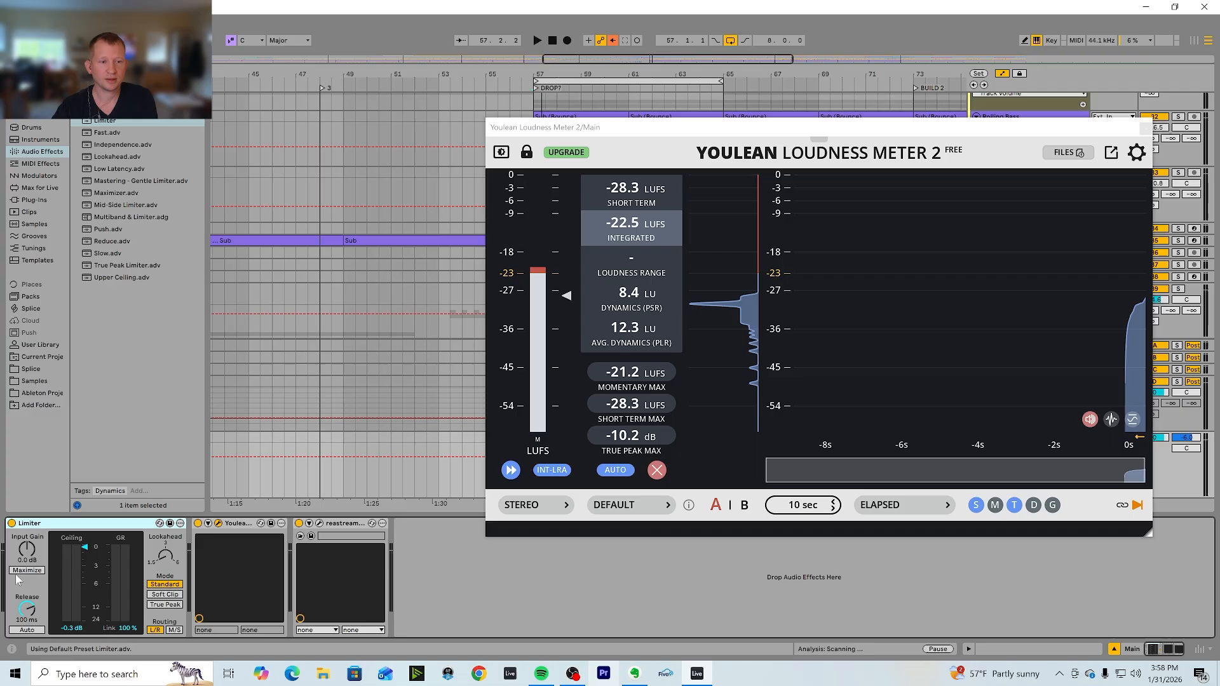
{"action": "left_click", "coordinate": [108, 59]}
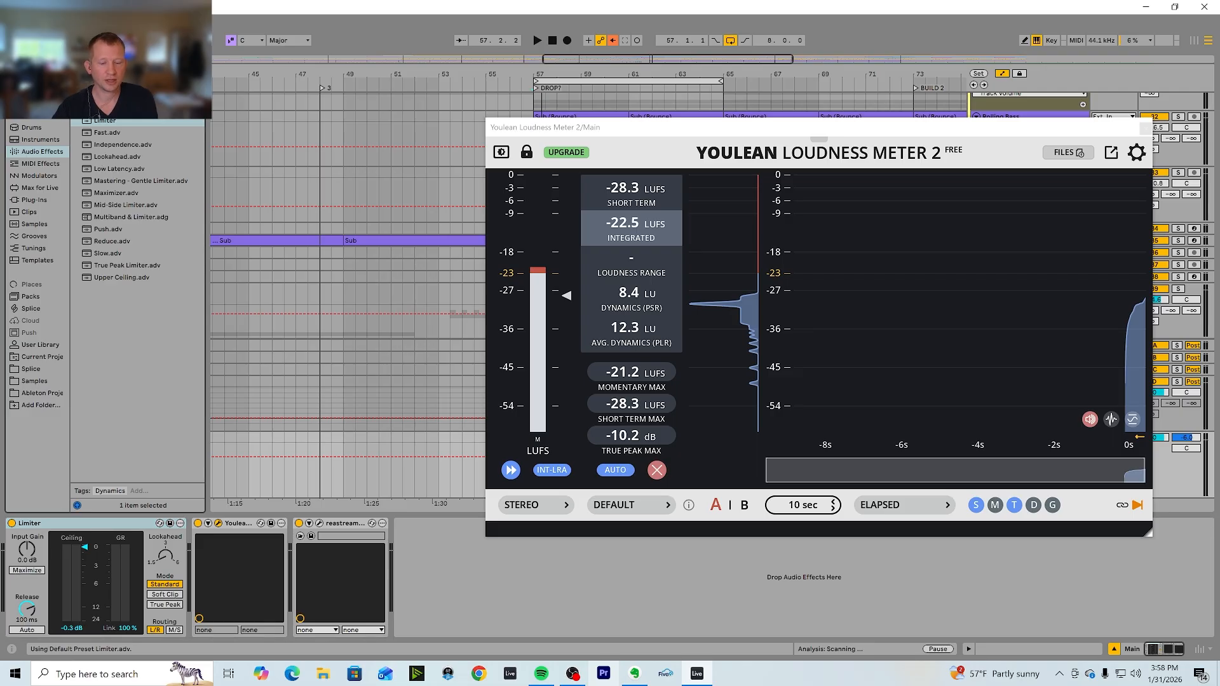
{"action": "key", "text": "BackSpace"}
{"action": "type", "text": "sat"}
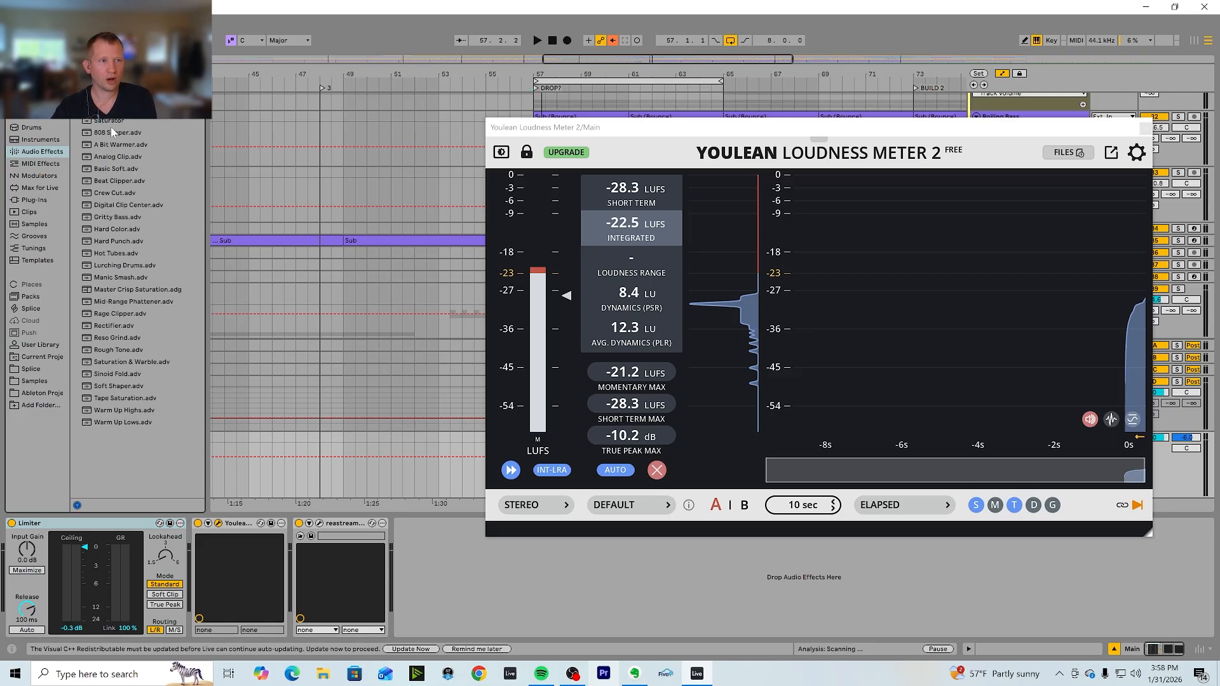
{"action": "left_click_drag", "start_coordinate": [109, 122], "coordinate": [10, 579]}
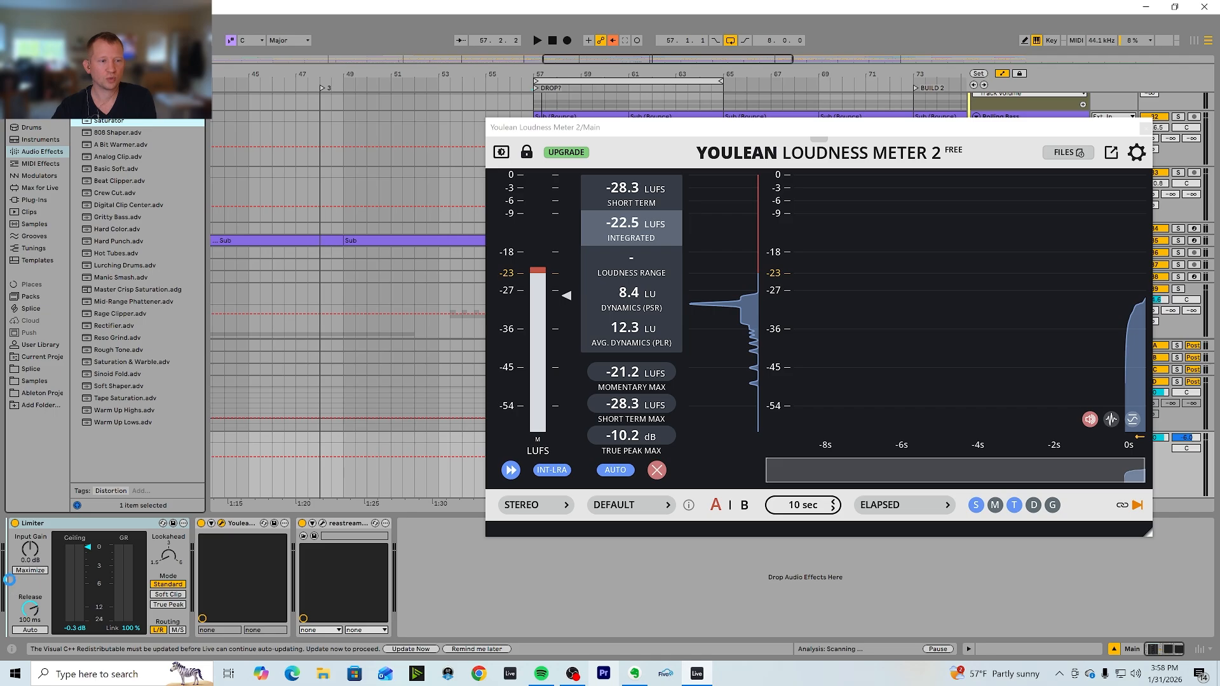
Step: Close the loudness meter window and play the drop from bar 57 while checking the Main track's peak level in the mixer
{"action": "left_click", "coordinate": [843, 127]}
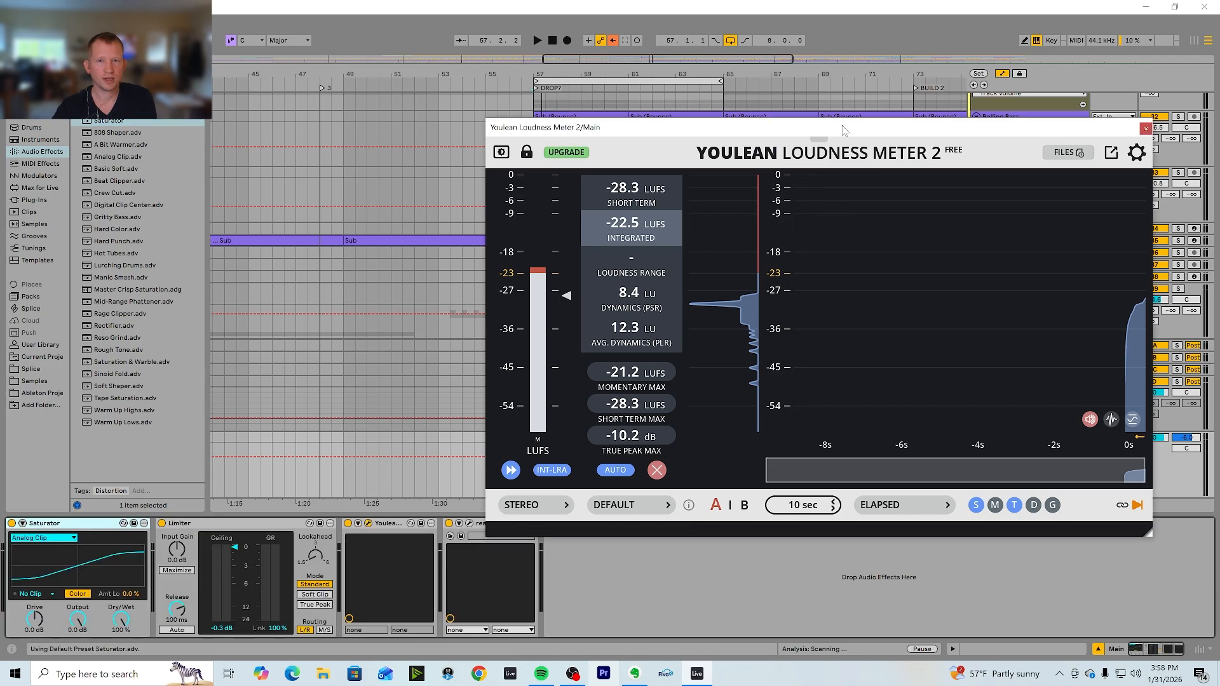
{"action": "left_click_drag", "start_coordinate": [842, 131], "coordinate": [685, 130]}
{"action": "left_click", "coordinate": [987, 128]}
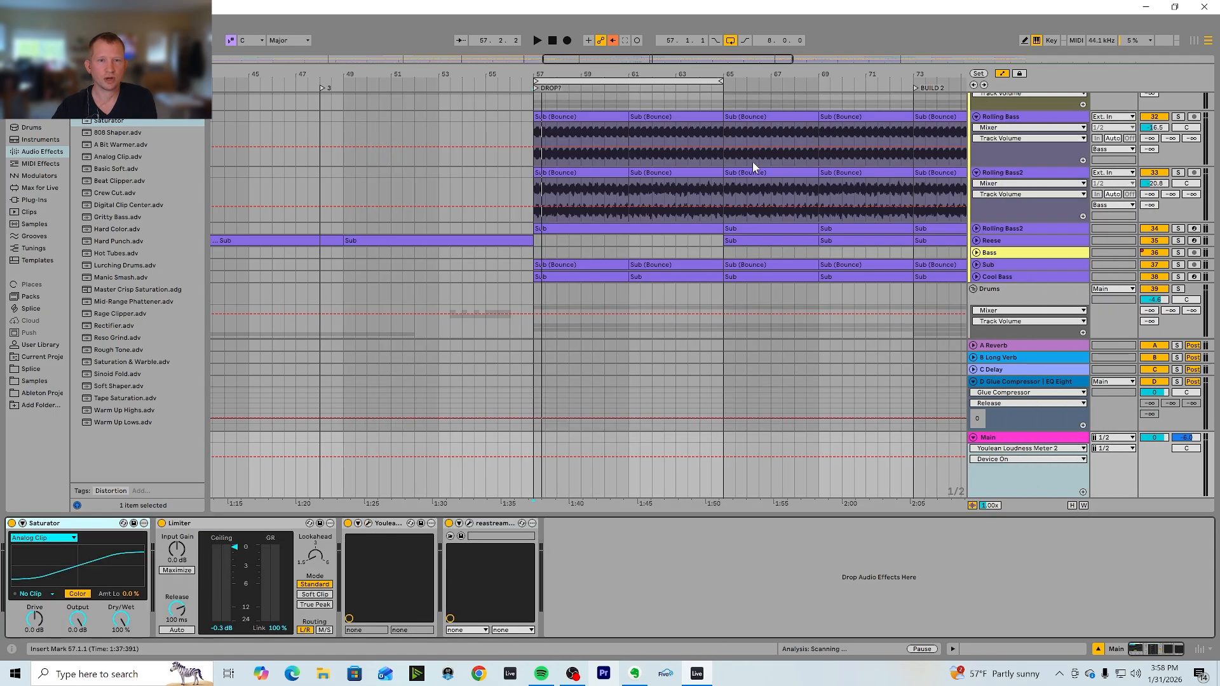
{"action": "left_click", "coordinate": [535, 190]}
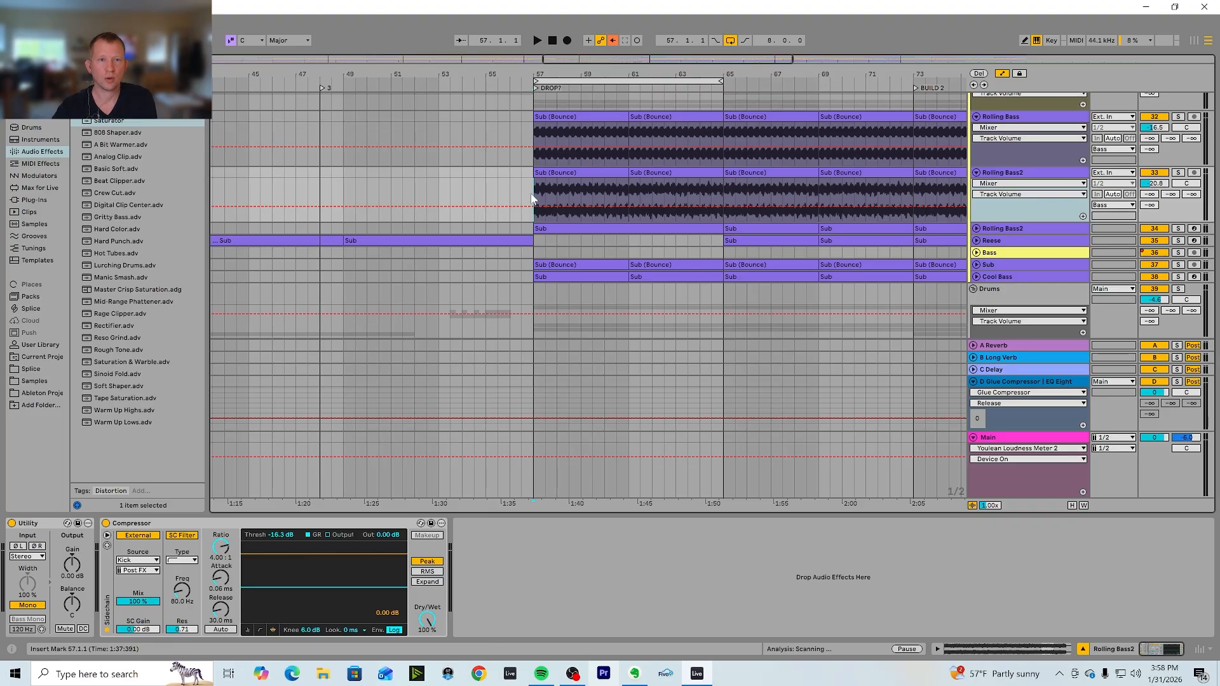
{"action": "key", "text": "space"}
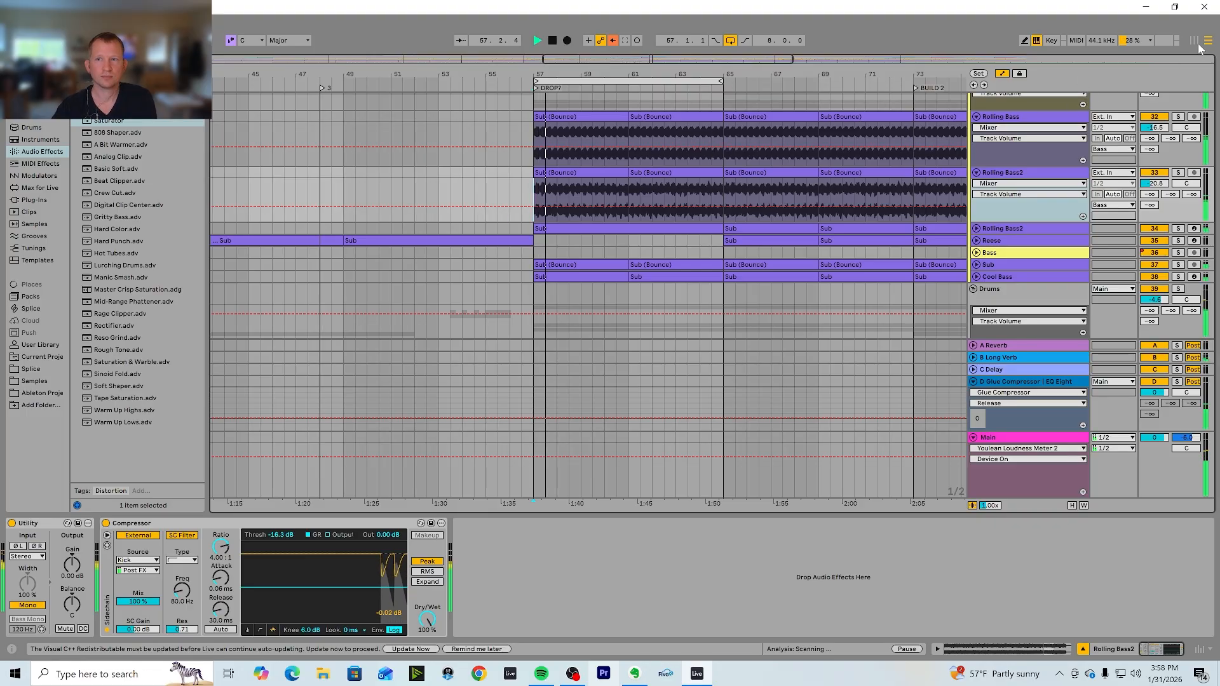
{"action": "left_click", "coordinate": [1195, 41]}
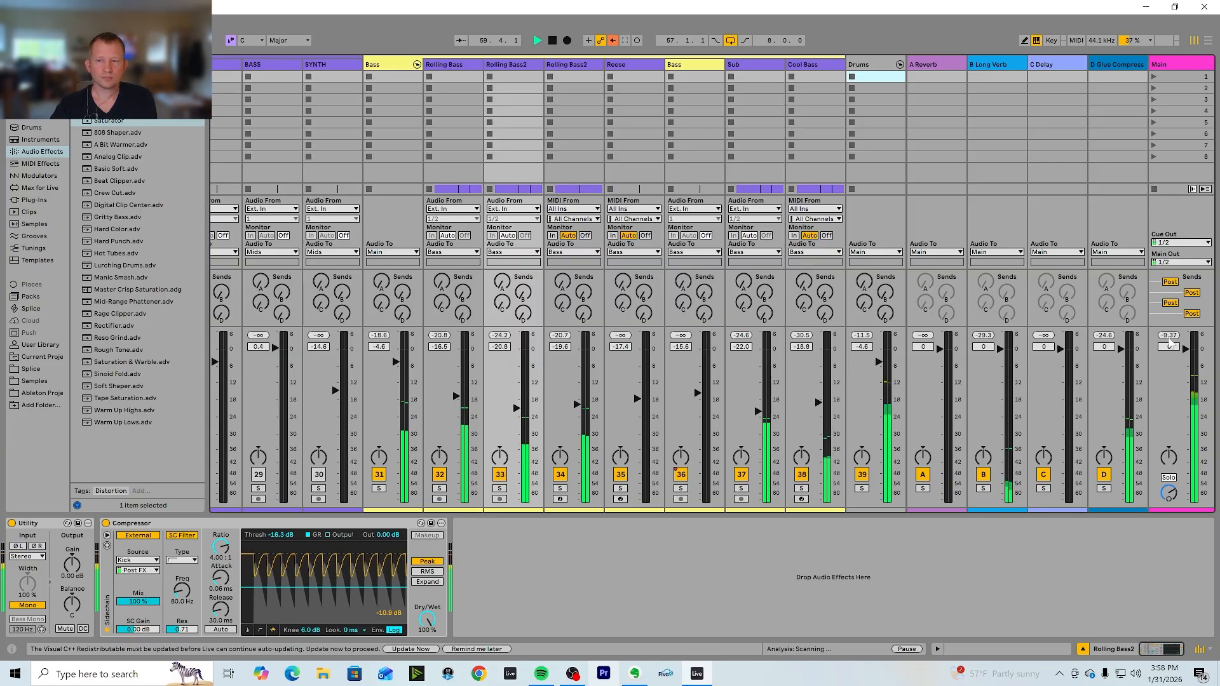
{"action": "left_click", "coordinate": [1208, 43]}
{"action": "key", "text": "space"}
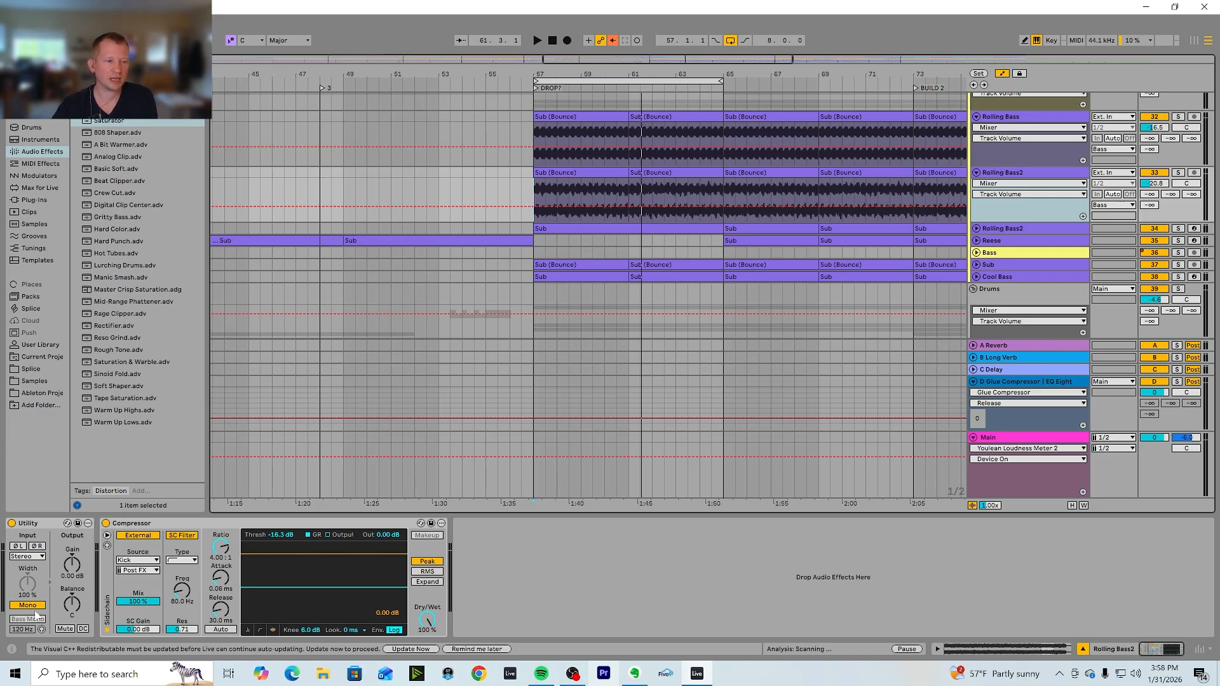
Step: Toggle Mono off and back on in the Utility device of the Rolling Bass2 audio track
{"action": "left_click", "coordinate": [32, 607]}
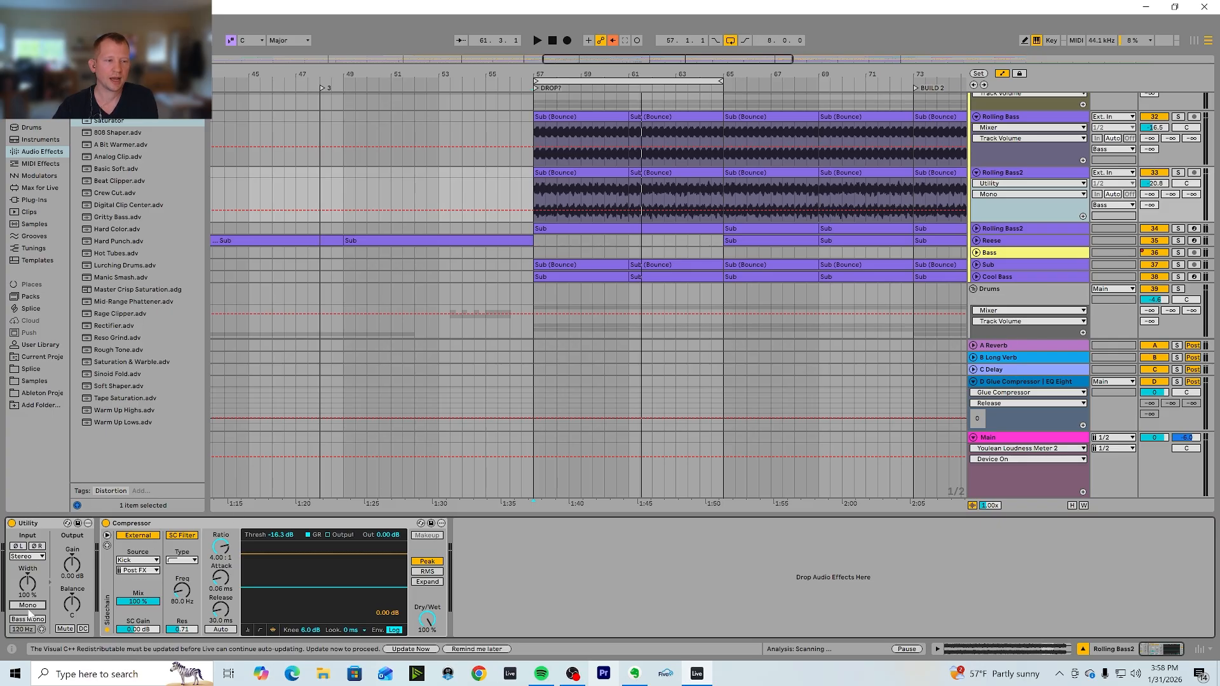
{"action": "left_click", "coordinate": [29, 606]}
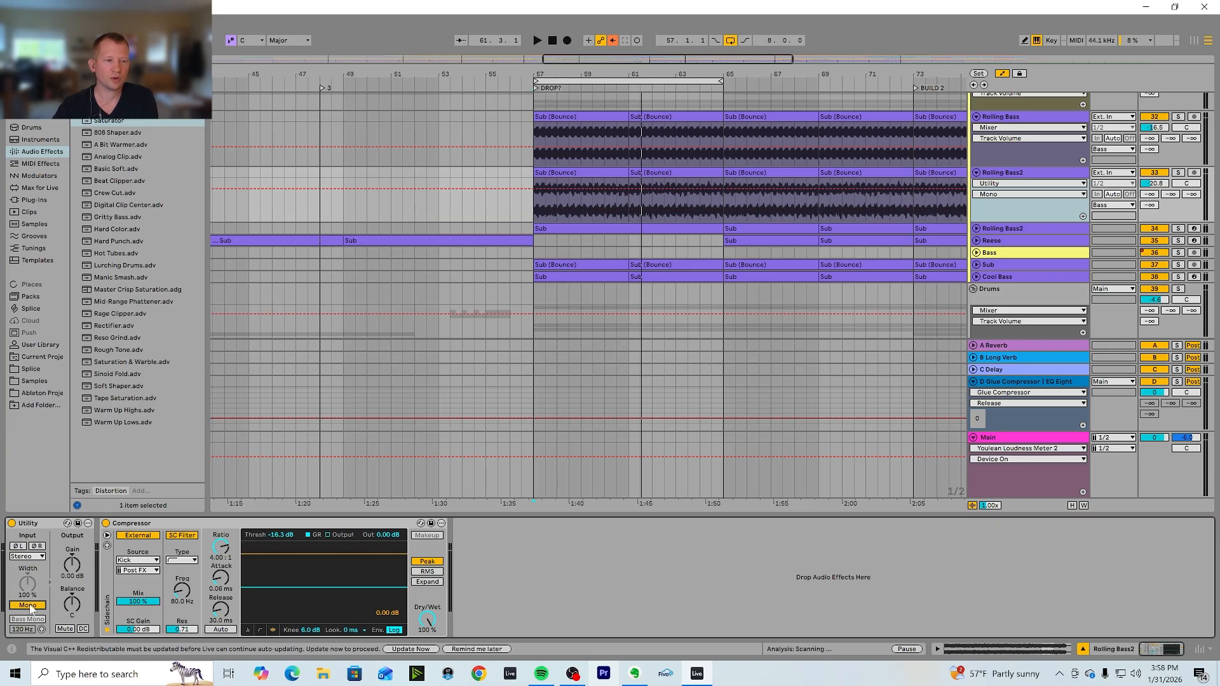
Step: Reopen the Main track's loudness meter and set the Saturator's clipping mode to Soft Clip
{"action": "left_click", "coordinate": [1015, 480]}
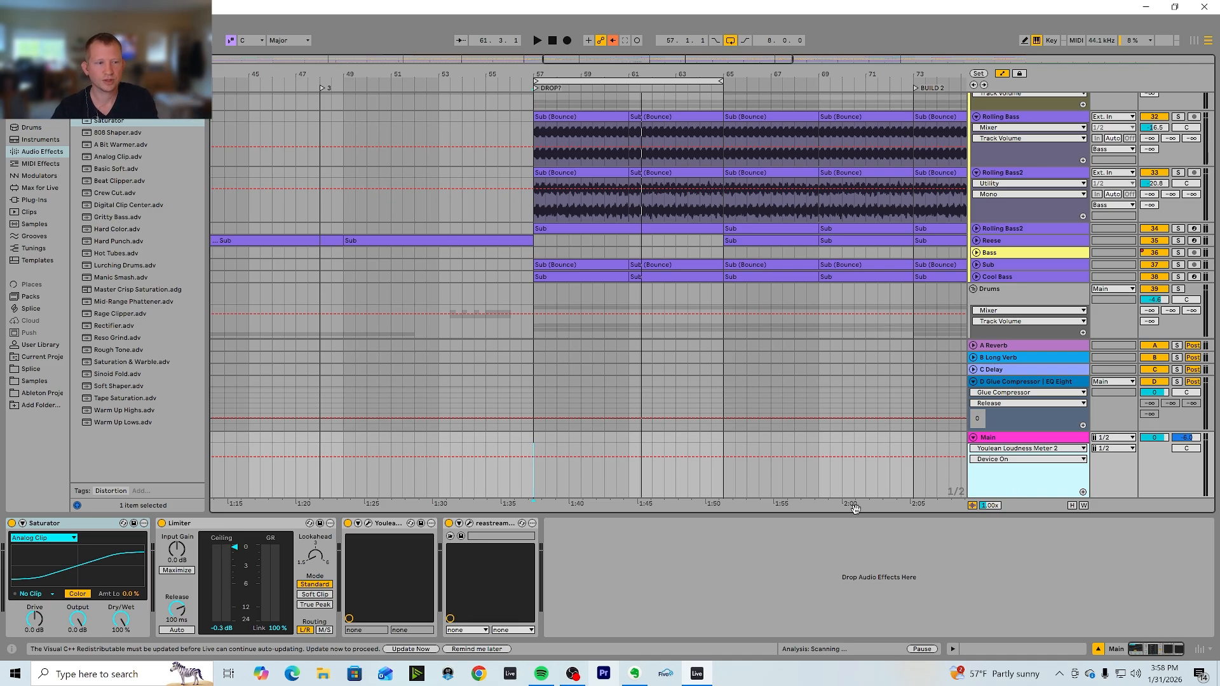
{"action": "left_click", "coordinate": [368, 523]}
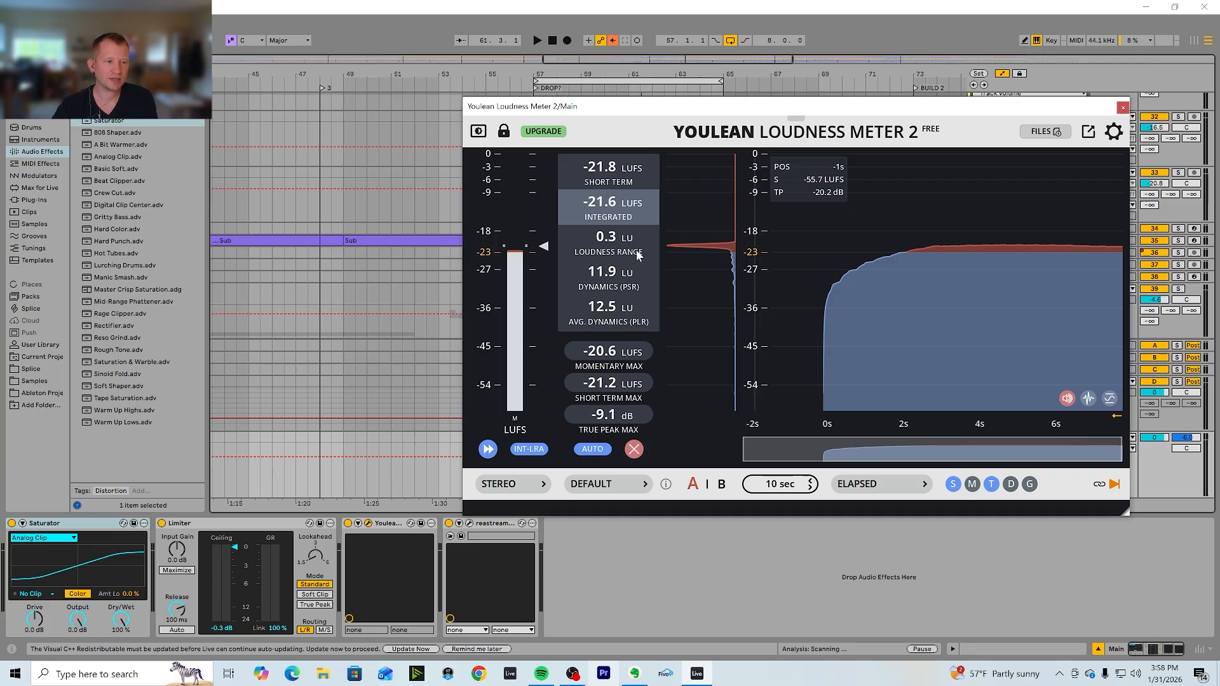
{"action": "left_click", "coordinate": [33, 594]}
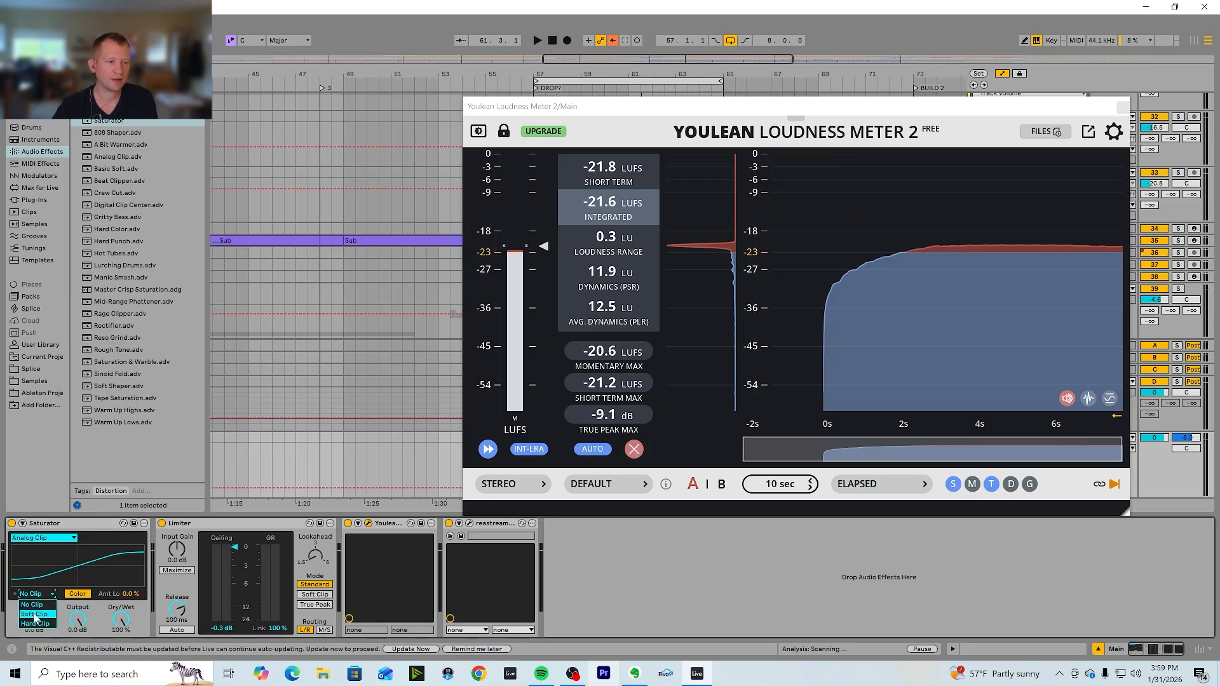
{"action": "left_click", "coordinate": [51, 610]}
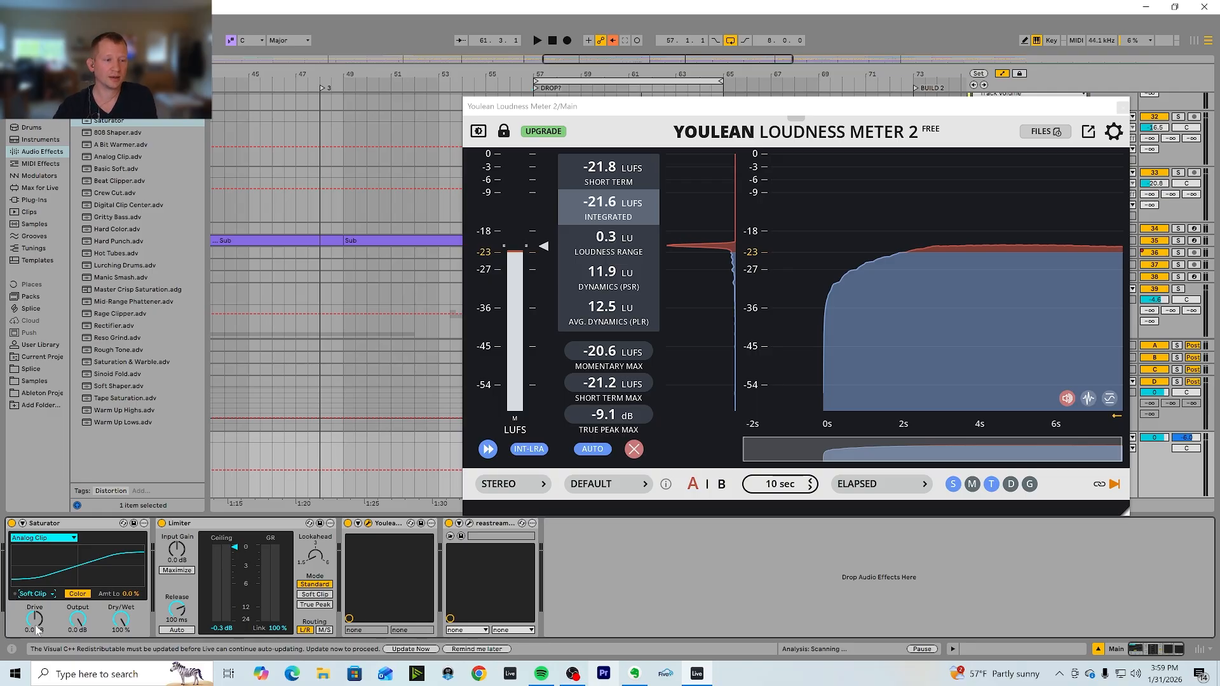
Step: Play the drop and raise the Saturator's Drive to 8.0 dB while monitoring the loudness meter
{"action": "key", "text": "space"}
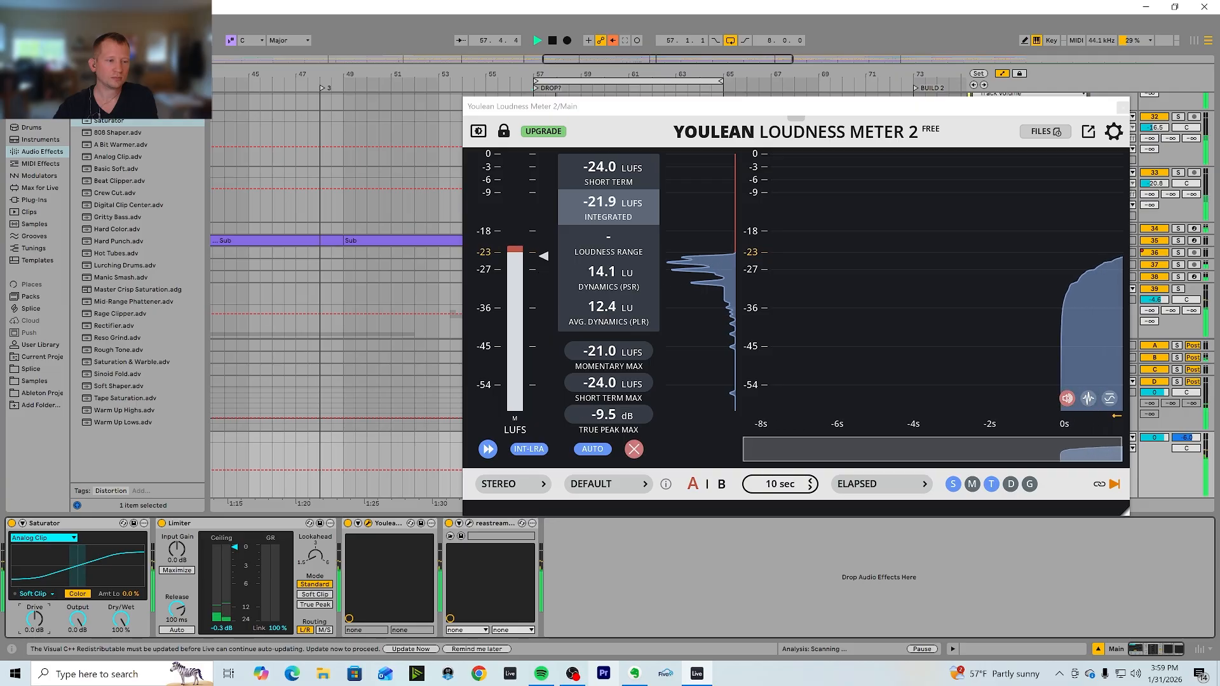
{"action": "mouse_move", "coordinate": [34, 620]}
{"action": "left_mouse_down"}
{"action": "mouse_move", "coordinate": [34, 592]}
{"action": "mouse_move", "coordinate": [36, 626]}
{"action": "left_mouse_up"}
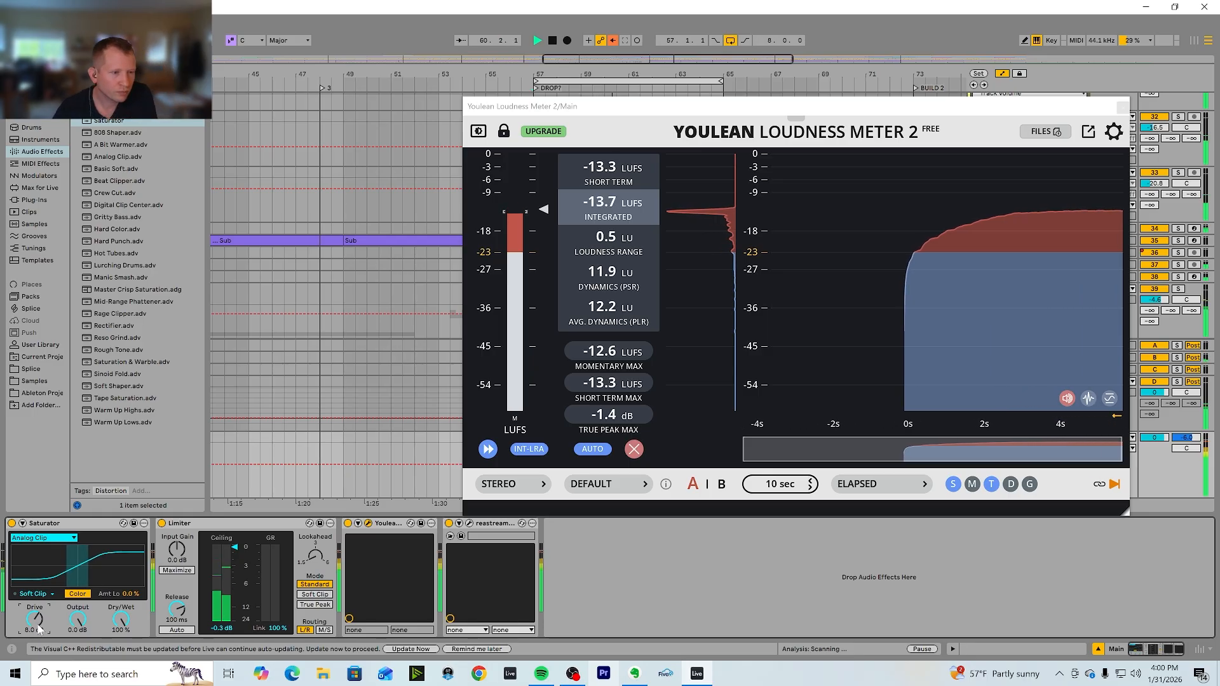
{"action": "key", "text": "space"}
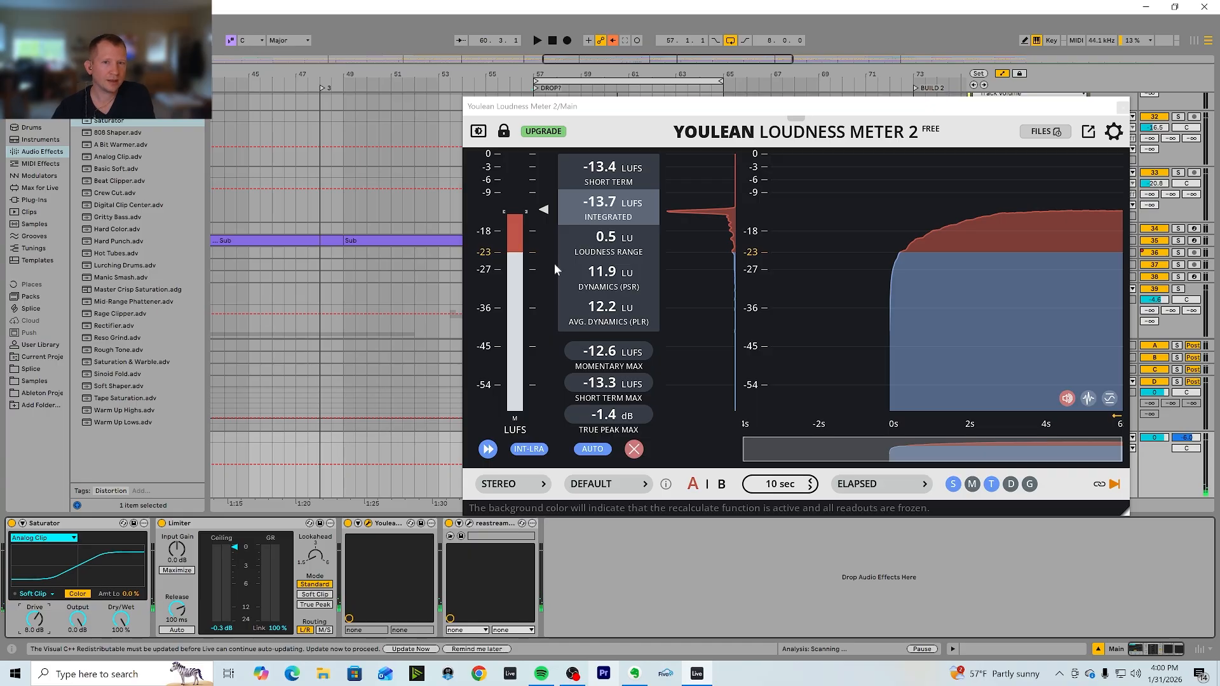
{"action": "key", "text": "space"}
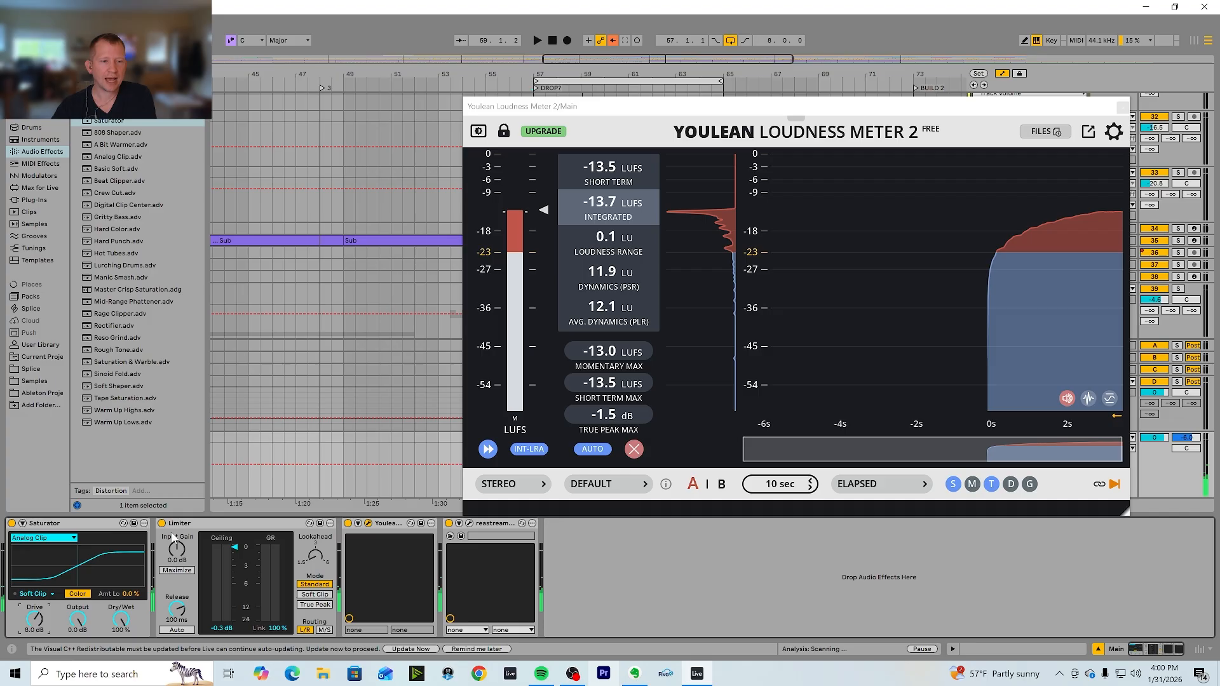
Step: Adjust the Limiter's Lookahead time and select its Ceiling value
{"action": "left_click", "coordinate": [318, 558]}
{"action": "left_click_drag", "start_coordinate": [318, 559], "coordinate": [318, 545]}
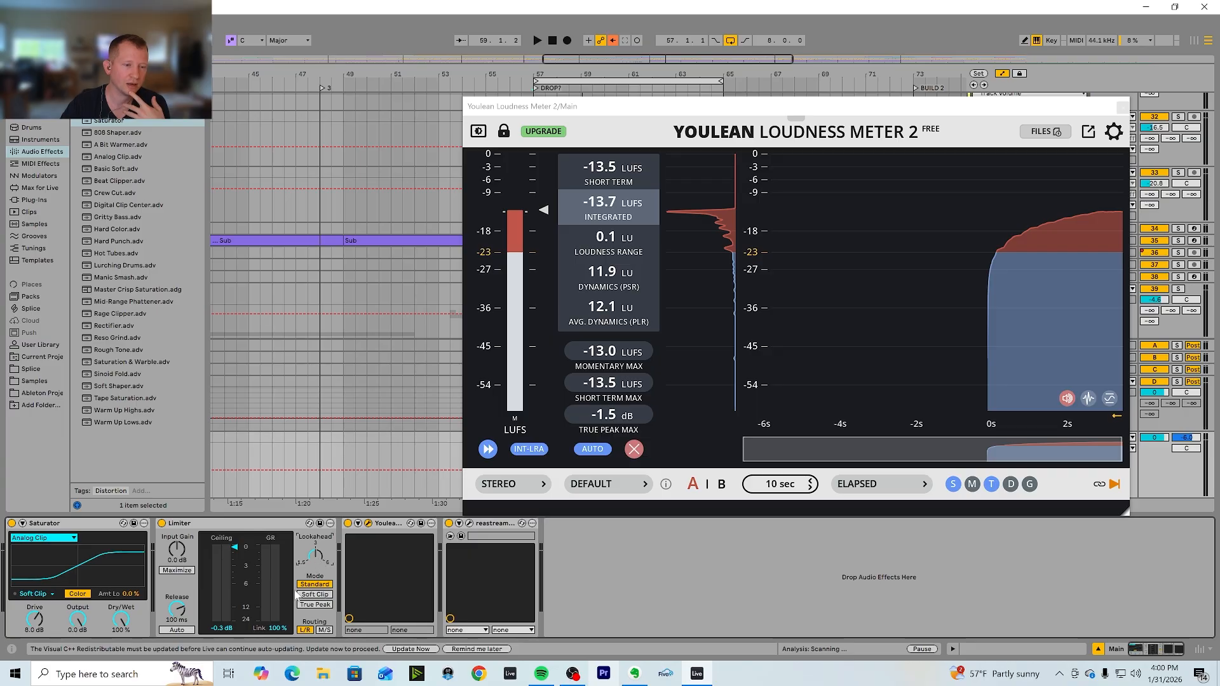
{"action": "left_click", "coordinate": [224, 628]}
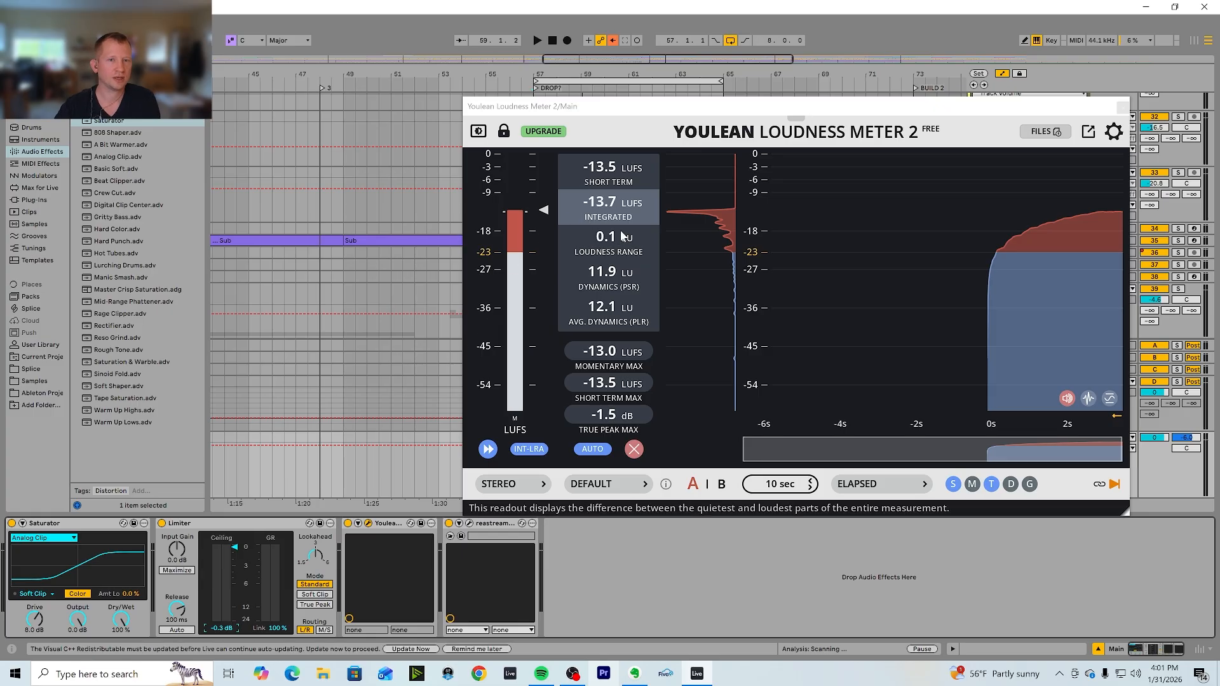
Step: Play the drop and raise the Limiter's Input Gain to 7.5 dB while monitoring the loudness meter
{"action": "left_click_drag", "start_coordinate": [179, 561], "coordinate": [178, 558]}
{"action": "key", "text": "space"}
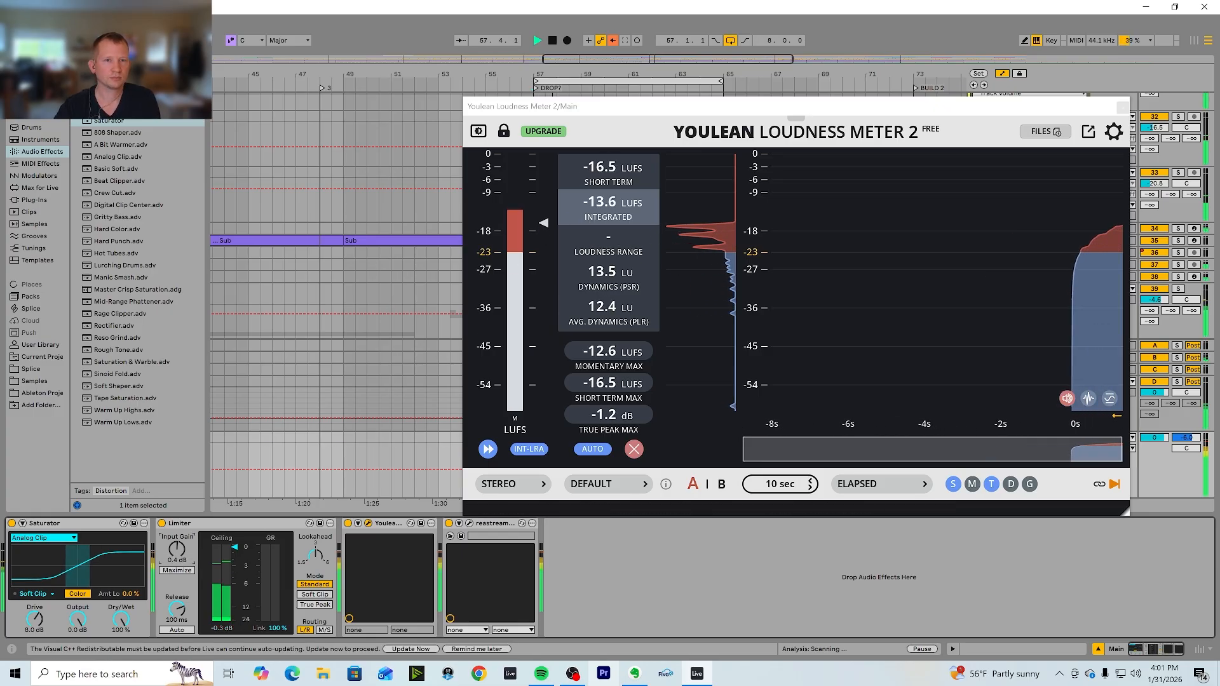
{"action": "left_click_drag", "start_coordinate": [179, 558], "coordinate": [179, 493]}
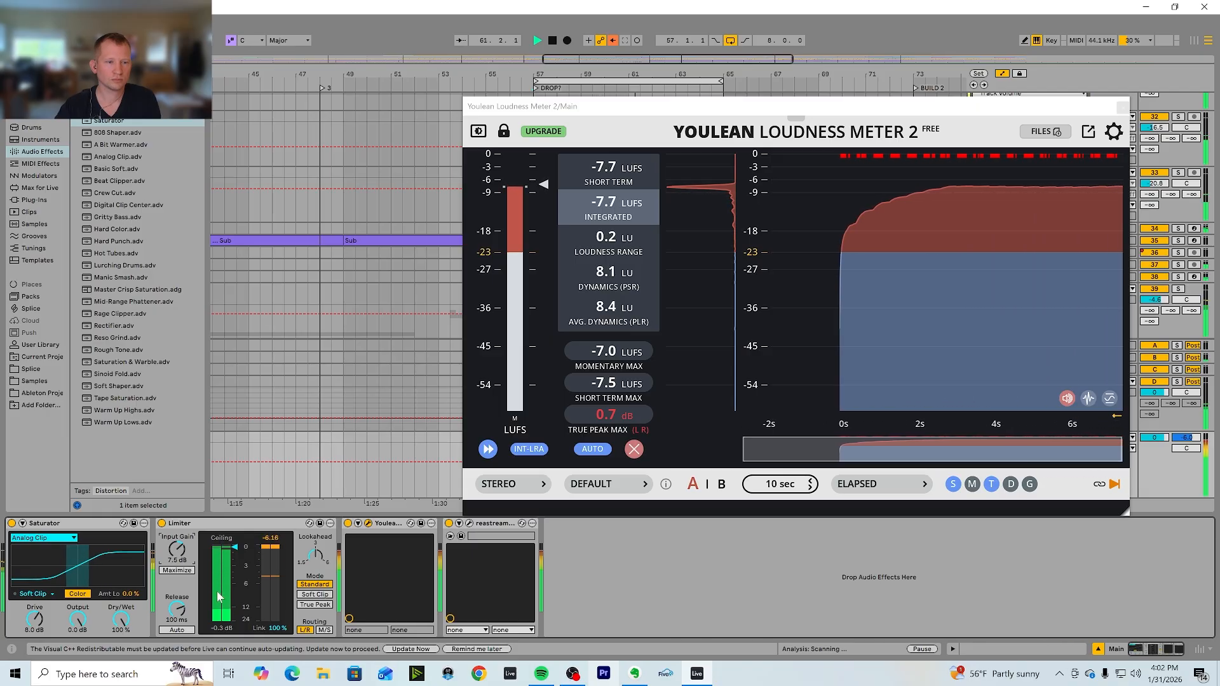
{"action": "key", "text": "space"}
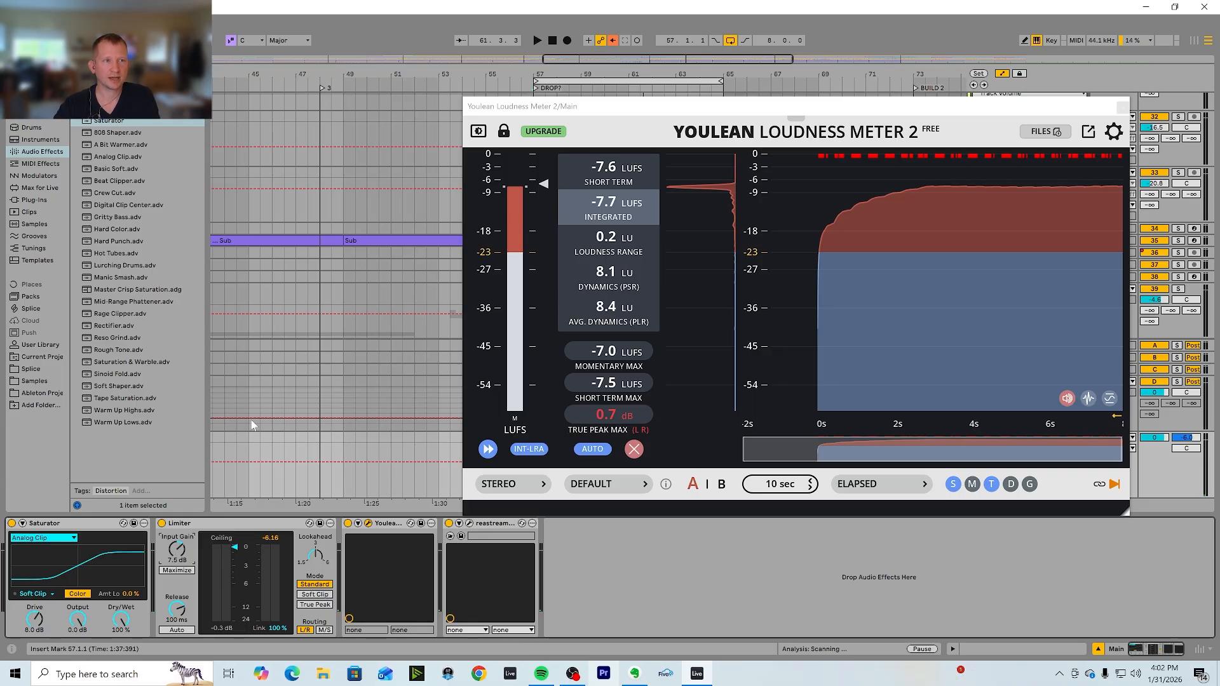
Step: Review the bit depth and Dither Options in the audio export settings, and close the export dialog and loudness meter without exporting
{"action": "left_click", "coordinate": [12, 21]}
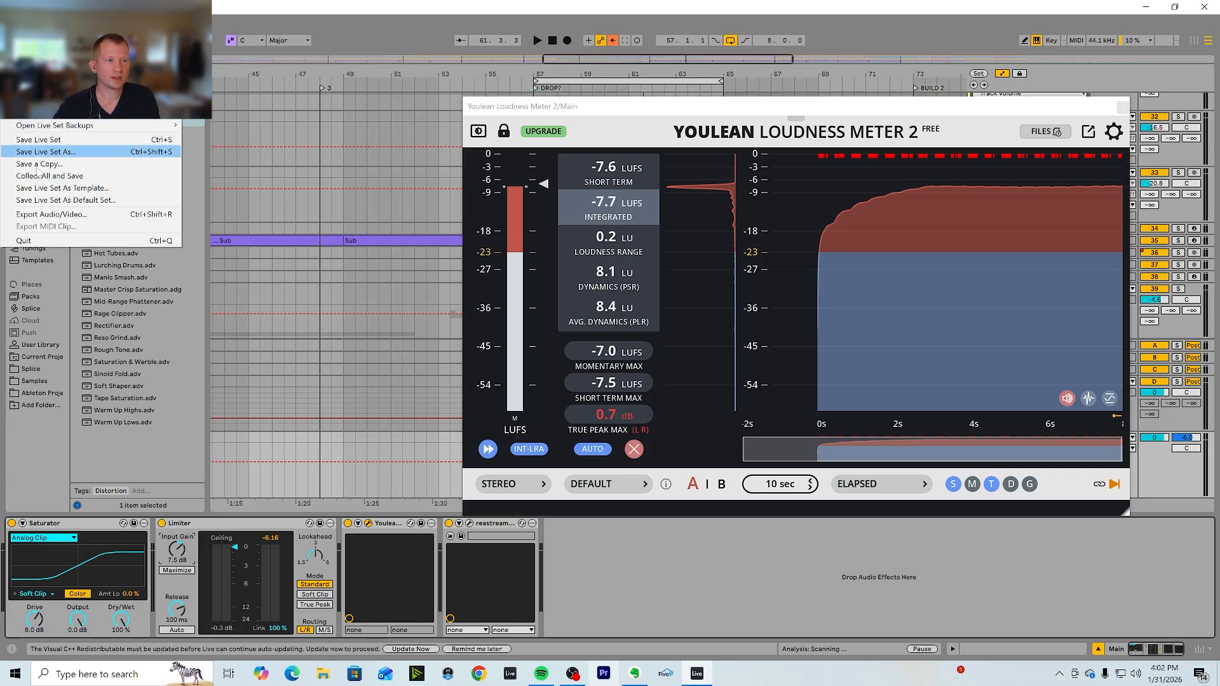
{"action": "left_click", "coordinate": [62, 216]}
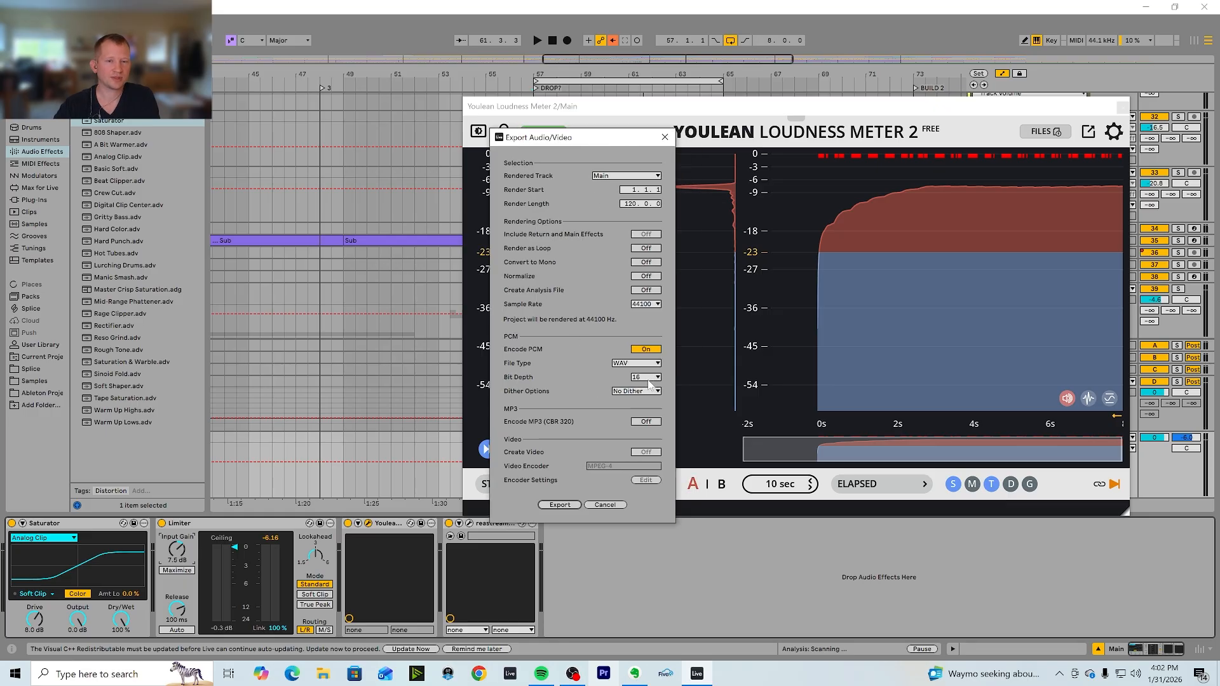
{"action": "left_click", "coordinate": [646, 394]}
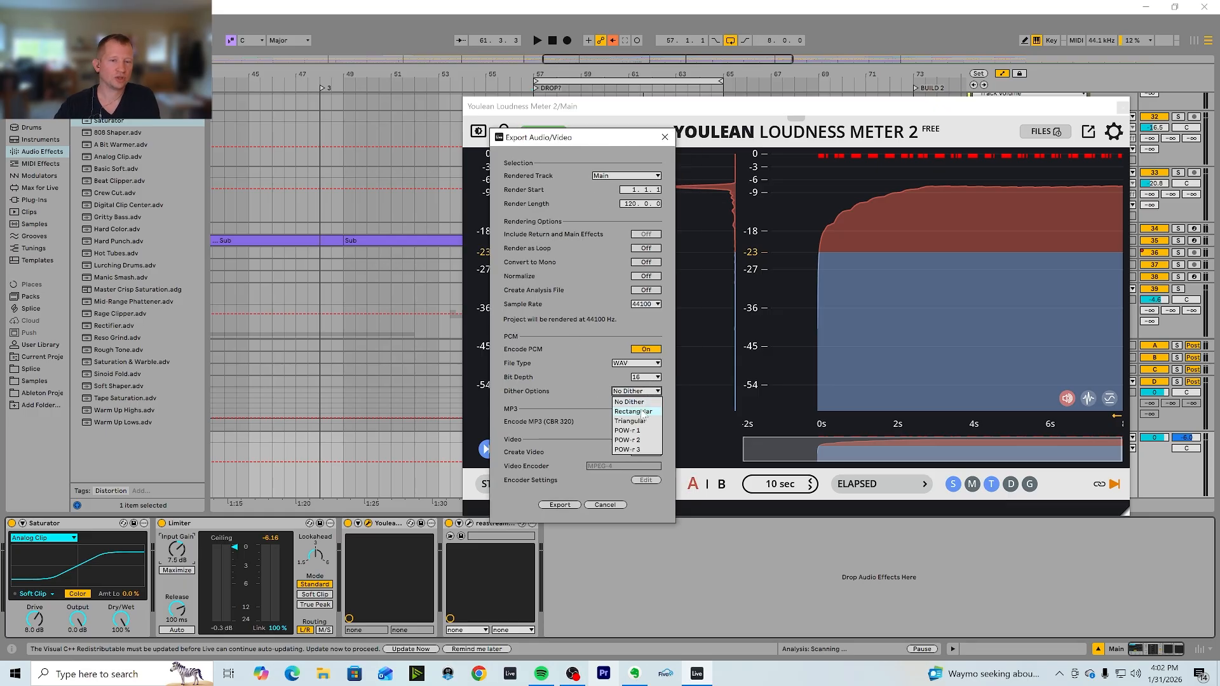
{"action": "left_click", "coordinate": [591, 399]}
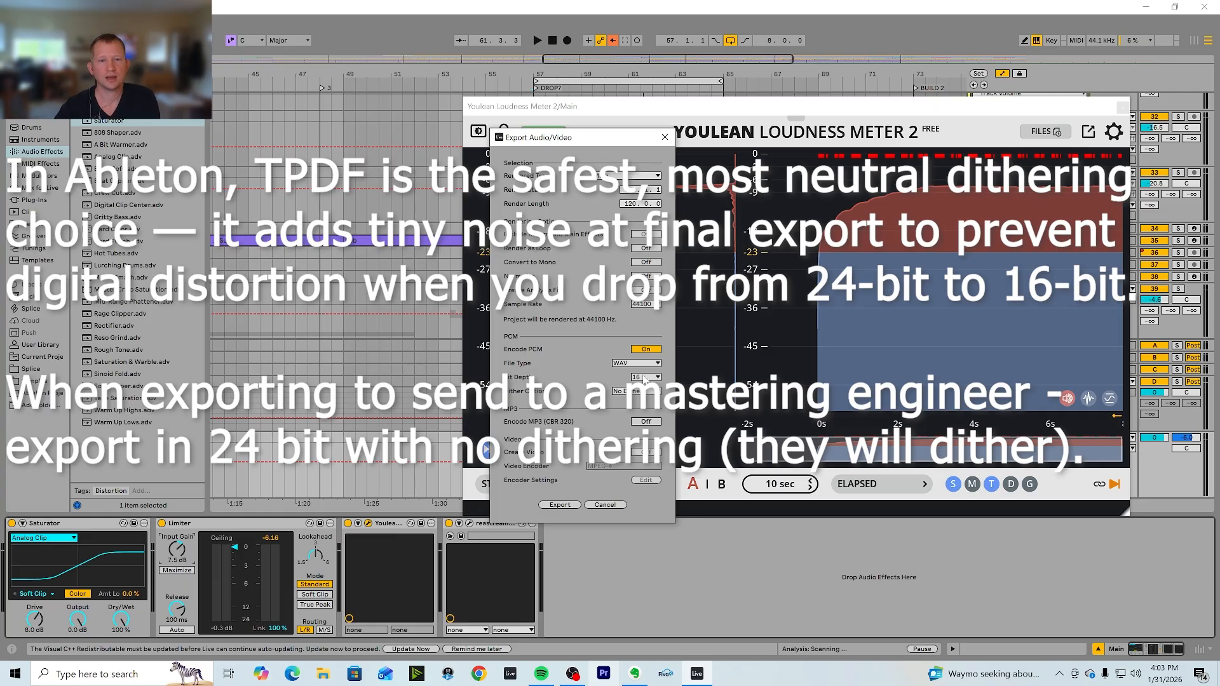
{"action": "left_click", "coordinate": [664, 137]}
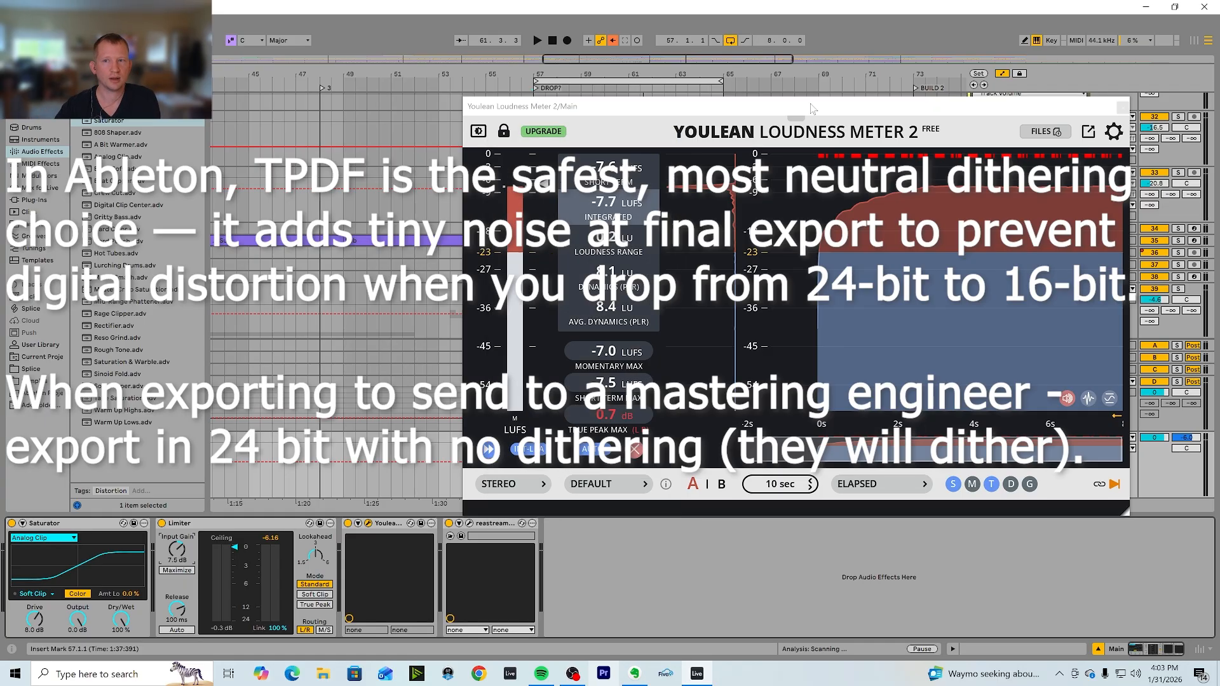
{"action": "left_click", "coordinate": [1123, 108]}
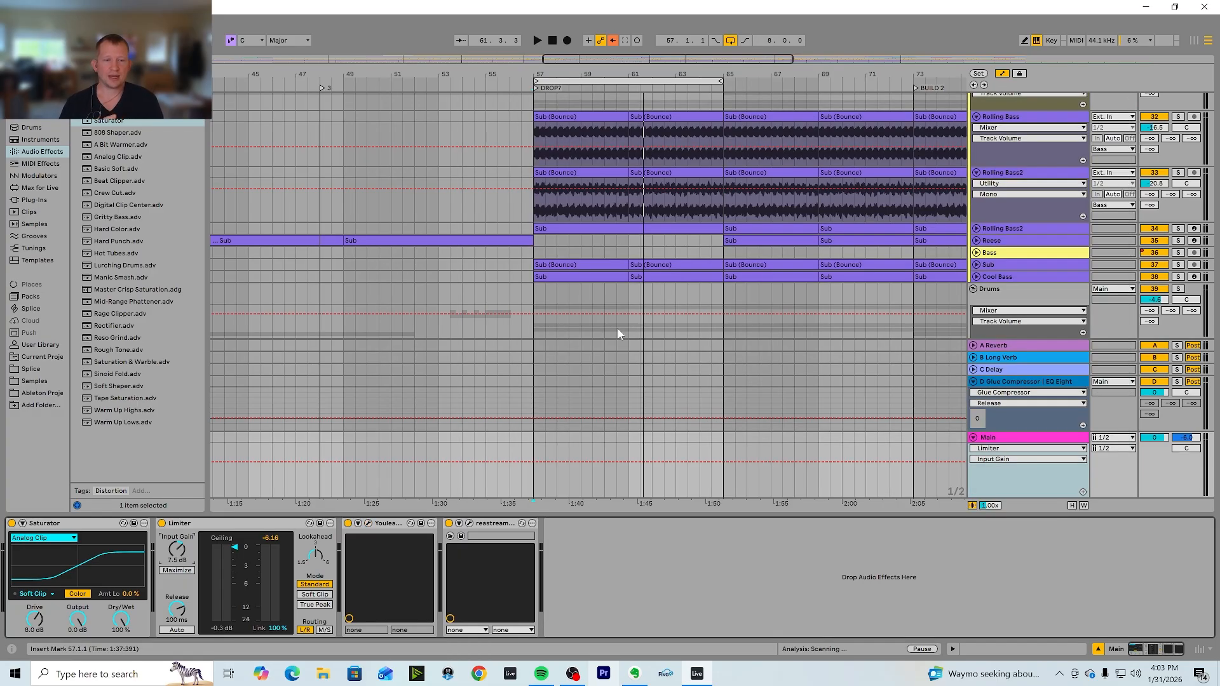